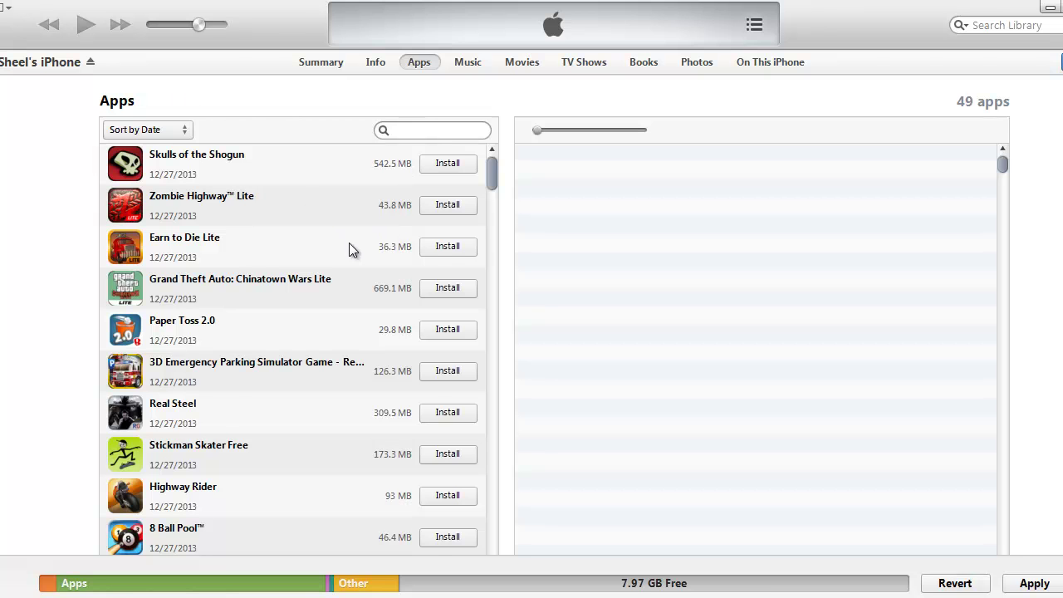
# Copy the Mobile Applications folder path from the folder window, then return to iTunes
pyautogui.hotkey('alt', 'Tab')
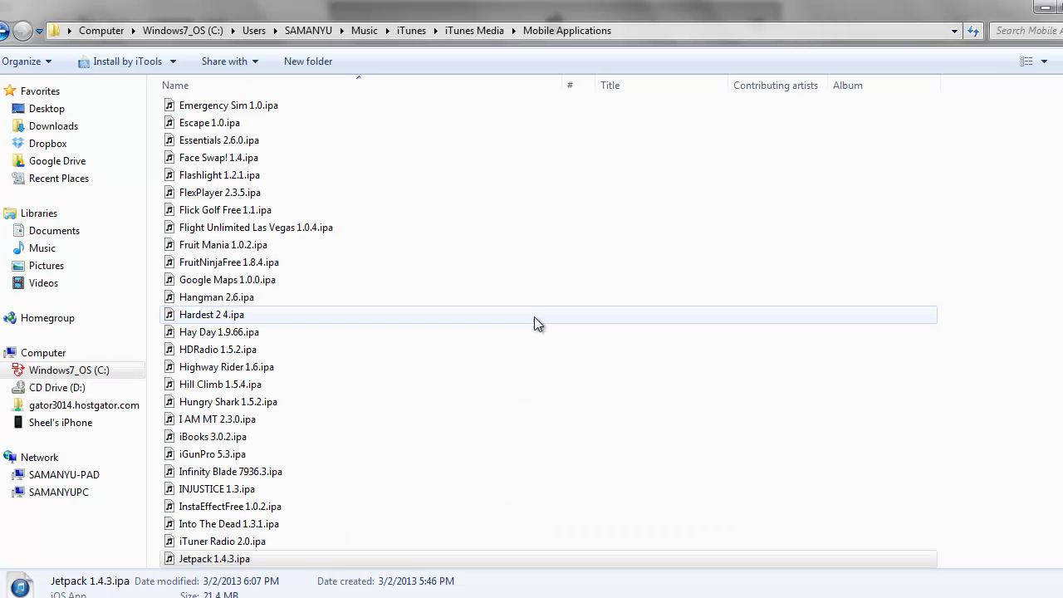
pyautogui.click(644, 30)
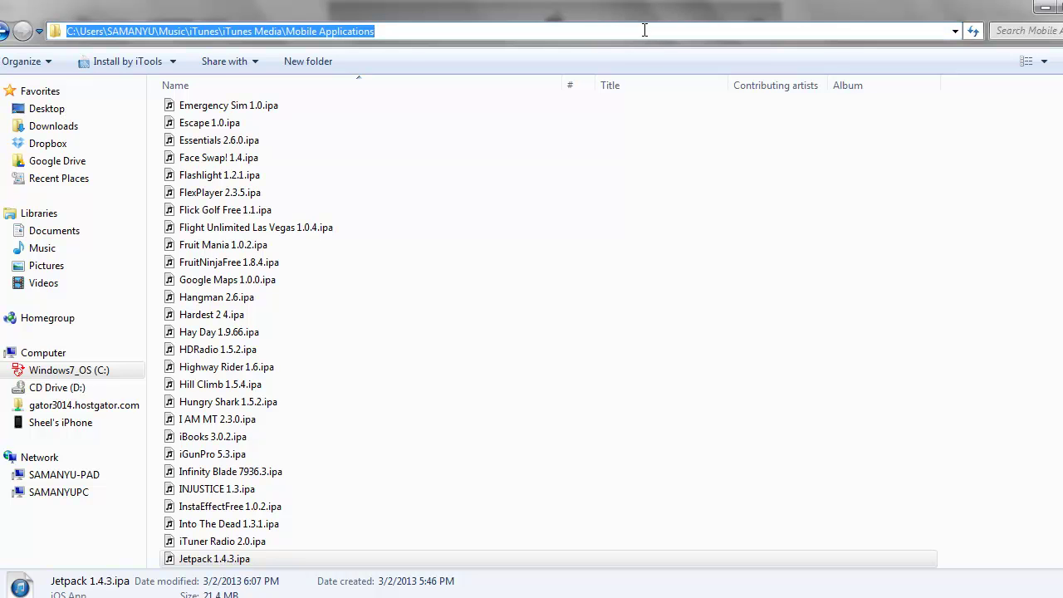
pyautogui.click(1044, 8)
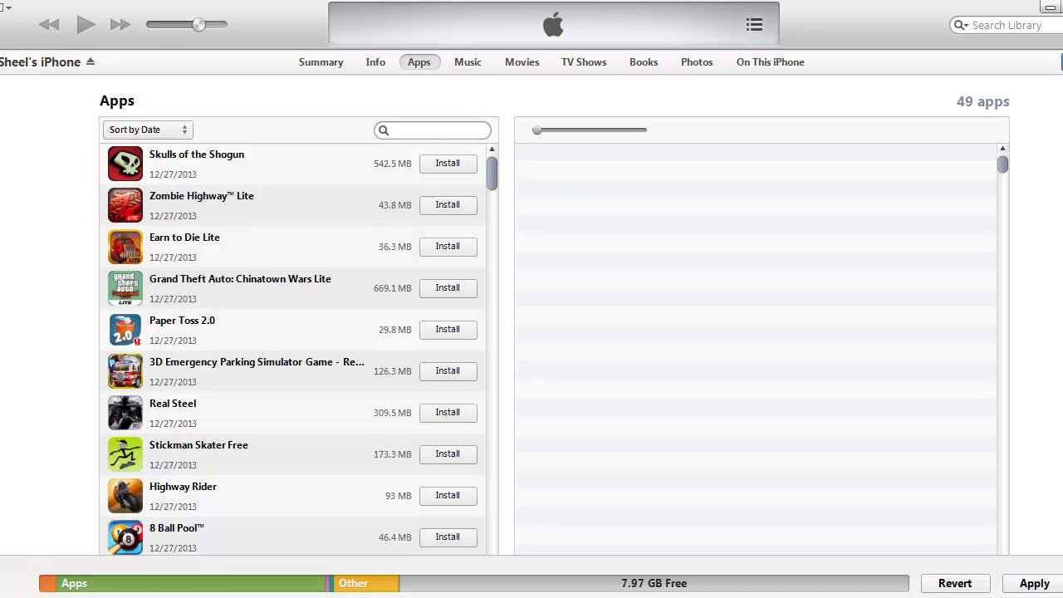
# Bring up the Add To Library dialog (Ctrl+O) showing the Mobile Applications IPA files
pyautogui.click(9, 12)
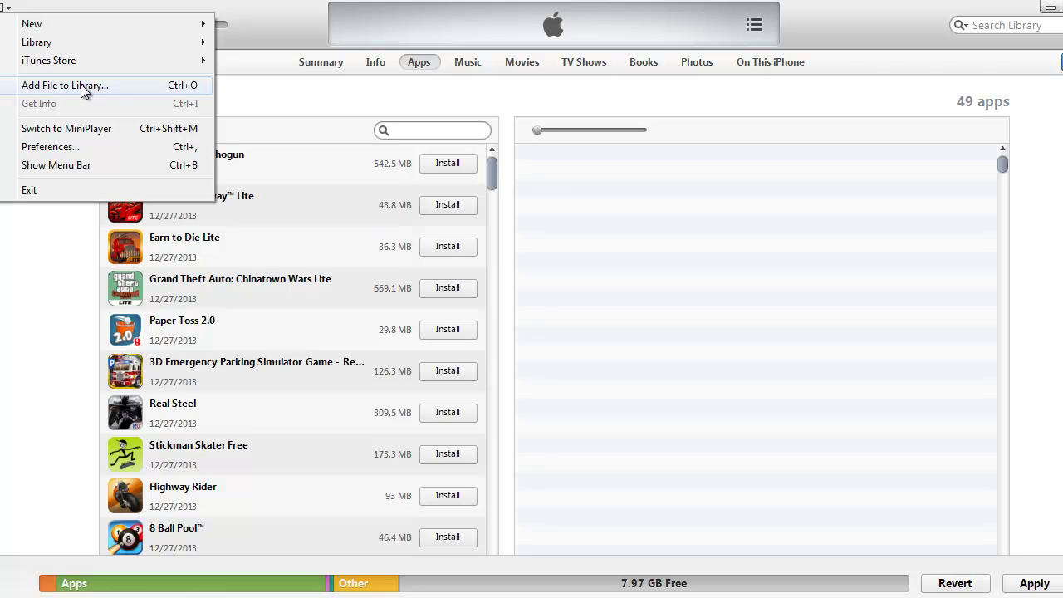
pyautogui.click(81, 85)
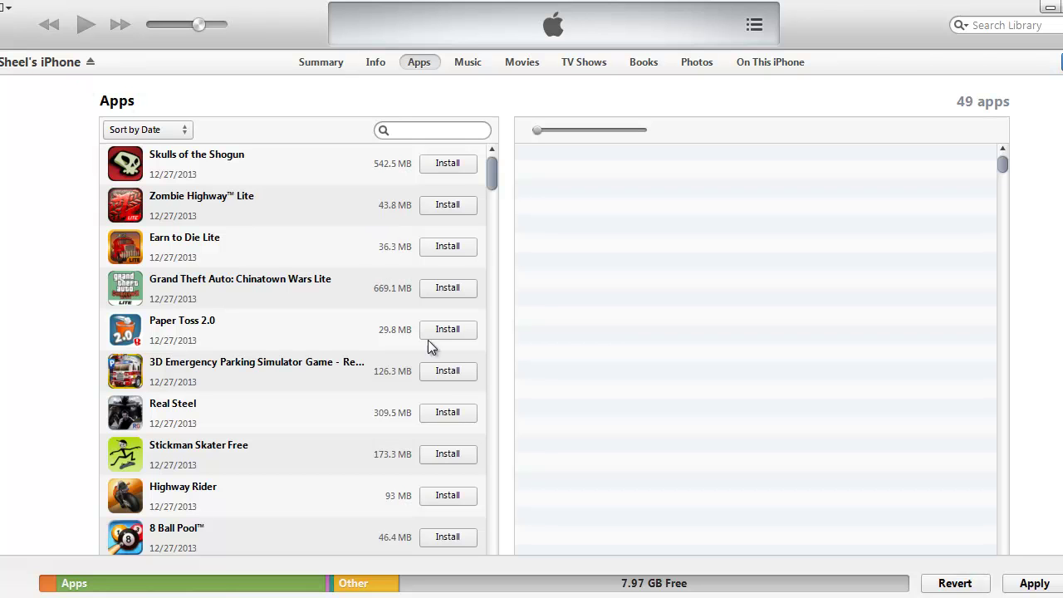
pyautogui.click(446, 370)
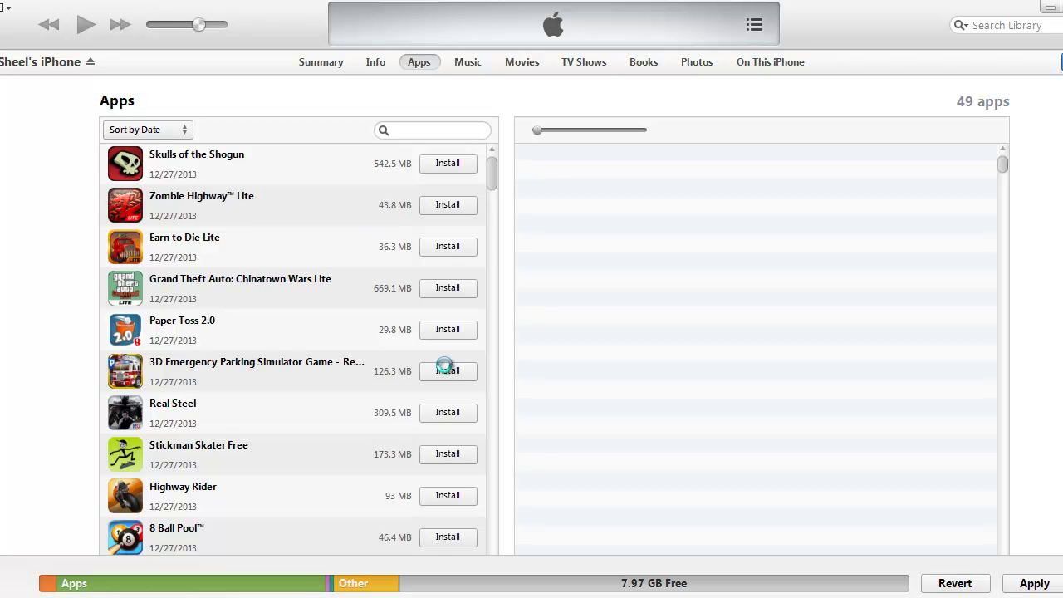
pyautogui.hotkey('ctrl', 'o')
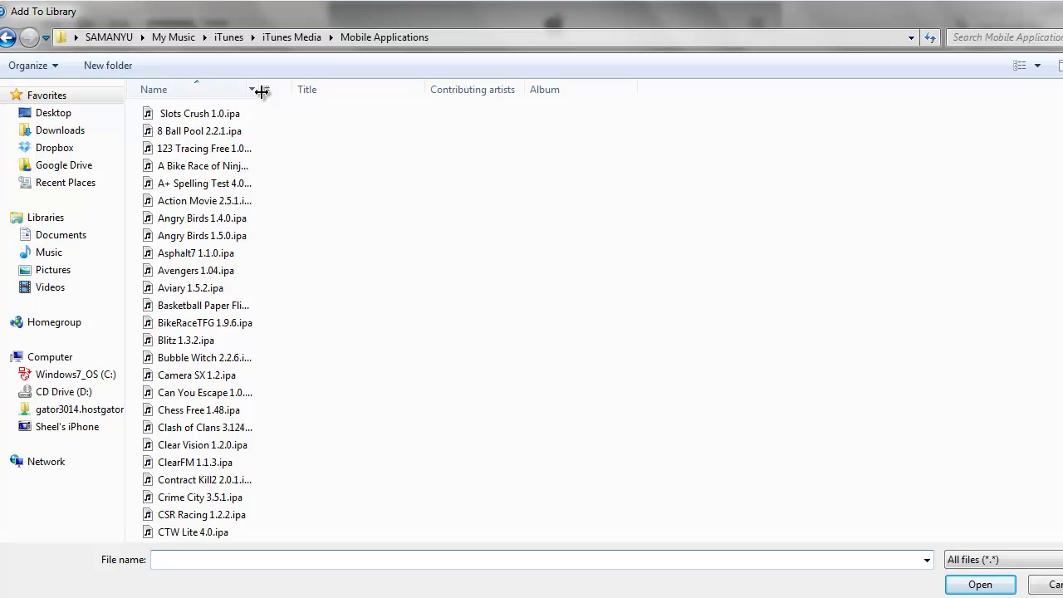
# Select 8 Ball Pool 2.2.1.ipa and Modern War 3.6.ipa and add them to the library
pyautogui.moveTo(260, 88); pyautogui.dragTo(431, 90)
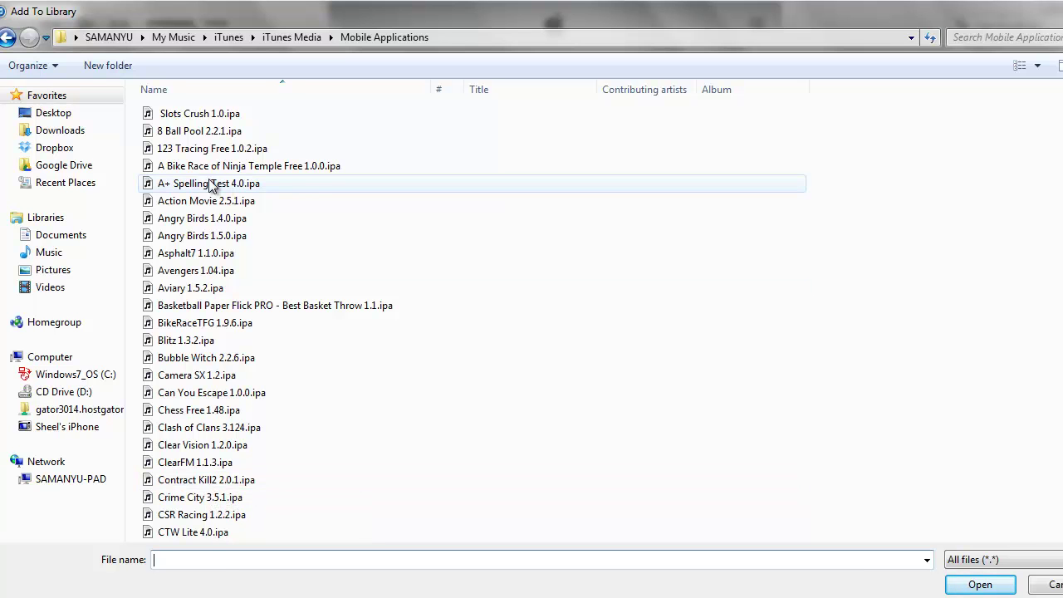
pyautogui.click(203, 141)
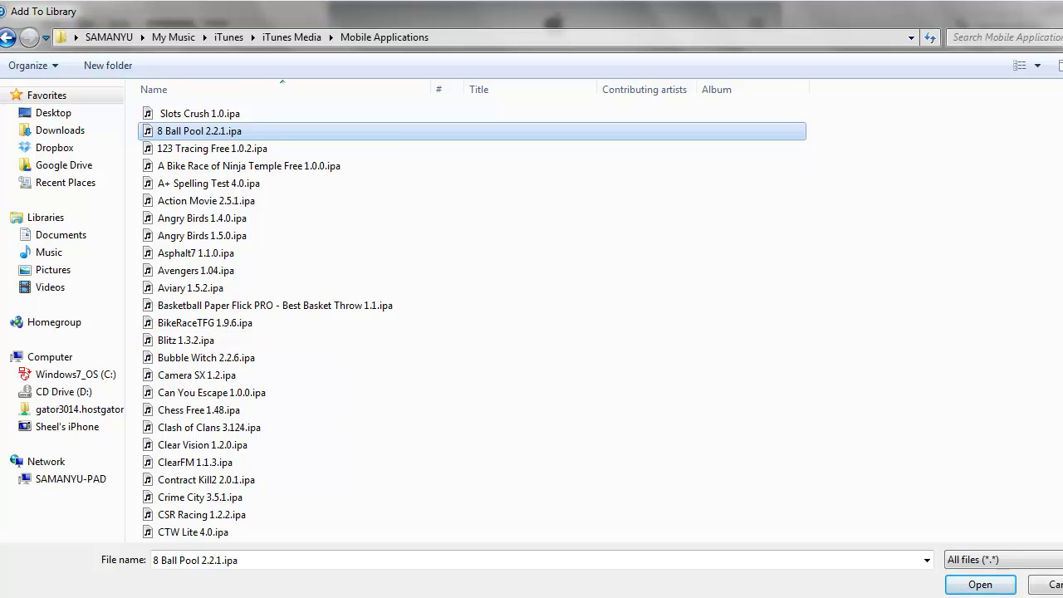
pyautogui.scroll(-4, 472, 322)
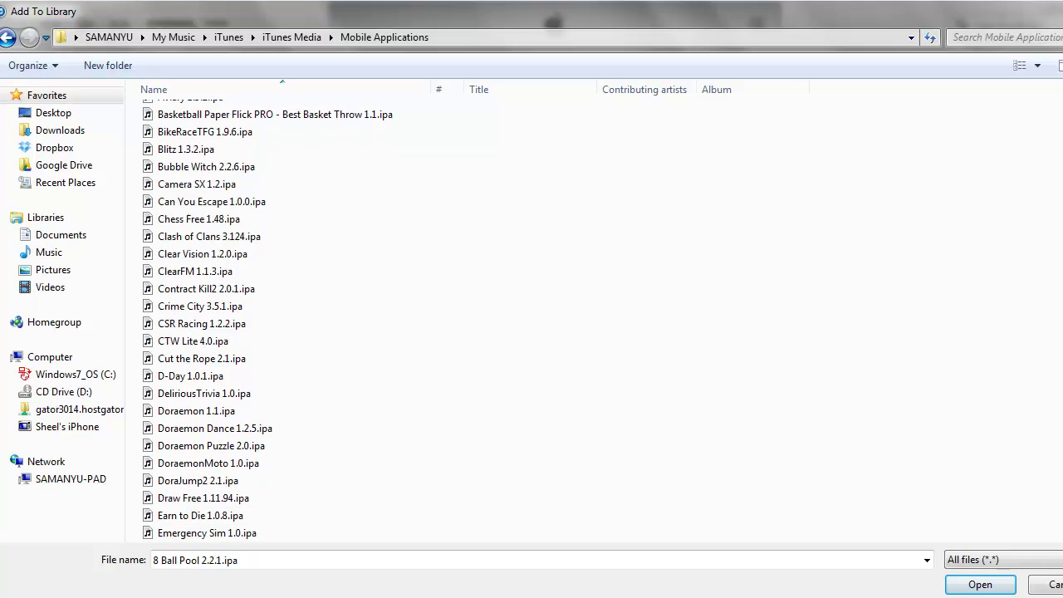
pyautogui.scroll(-3, 276, 320)
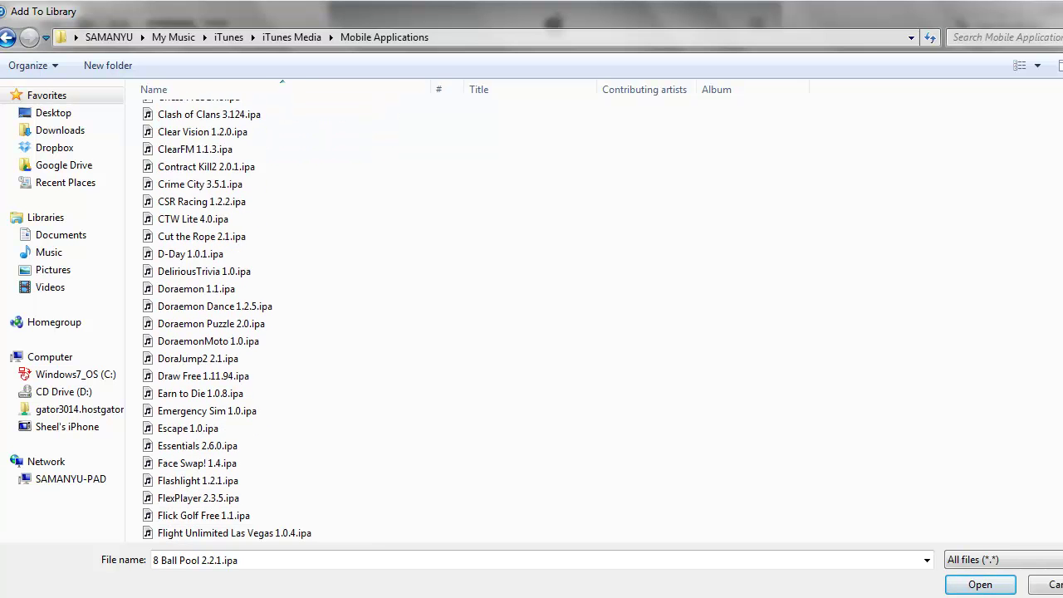
pyautogui.scroll(-3, 275, 320)
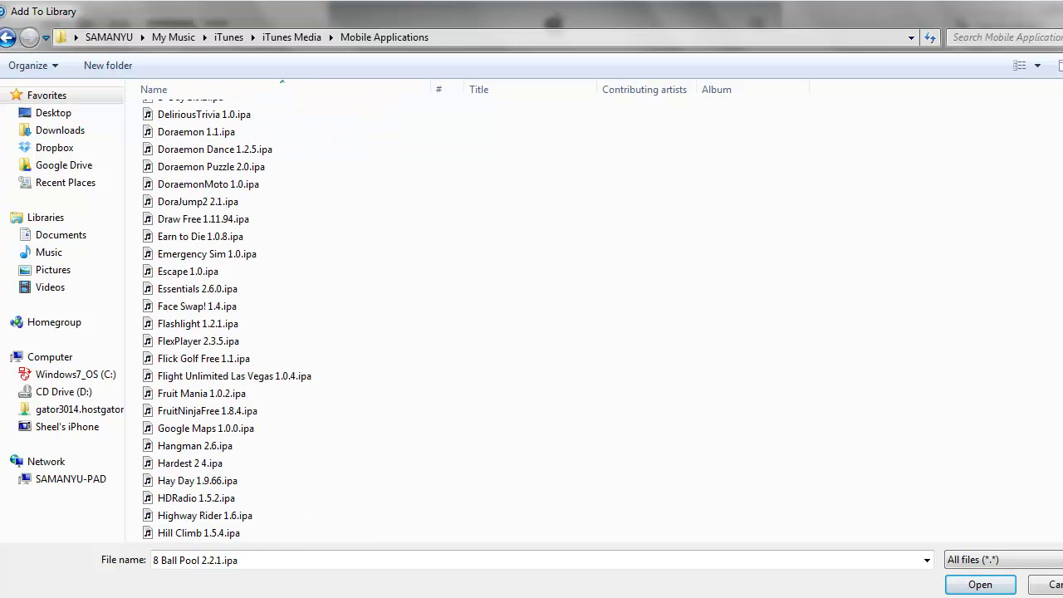
pyautogui.scroll(-3, 276, 320)
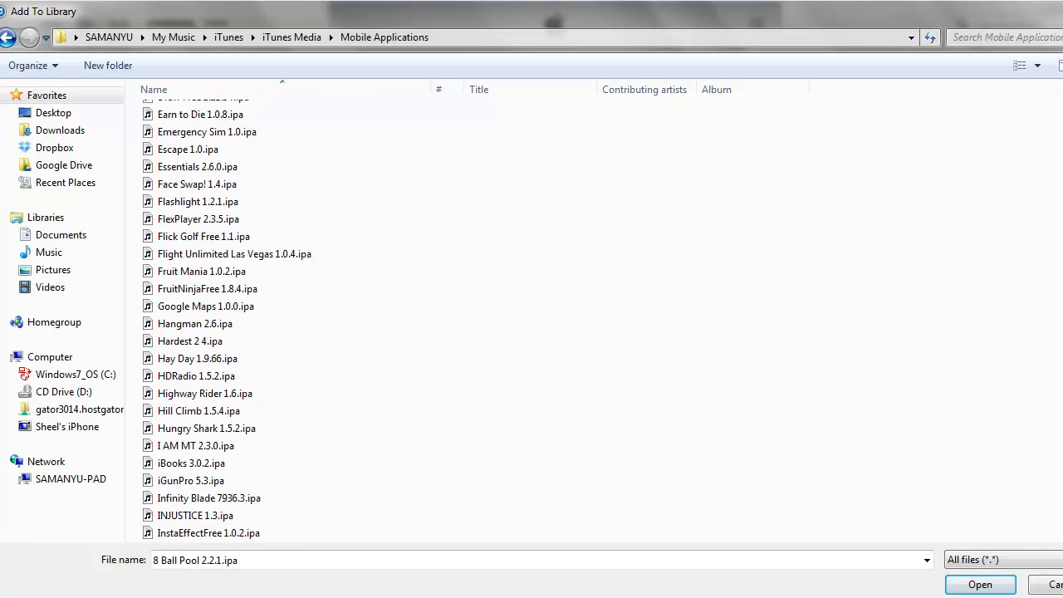
pyautogui.scroll(-3, 276, 320)
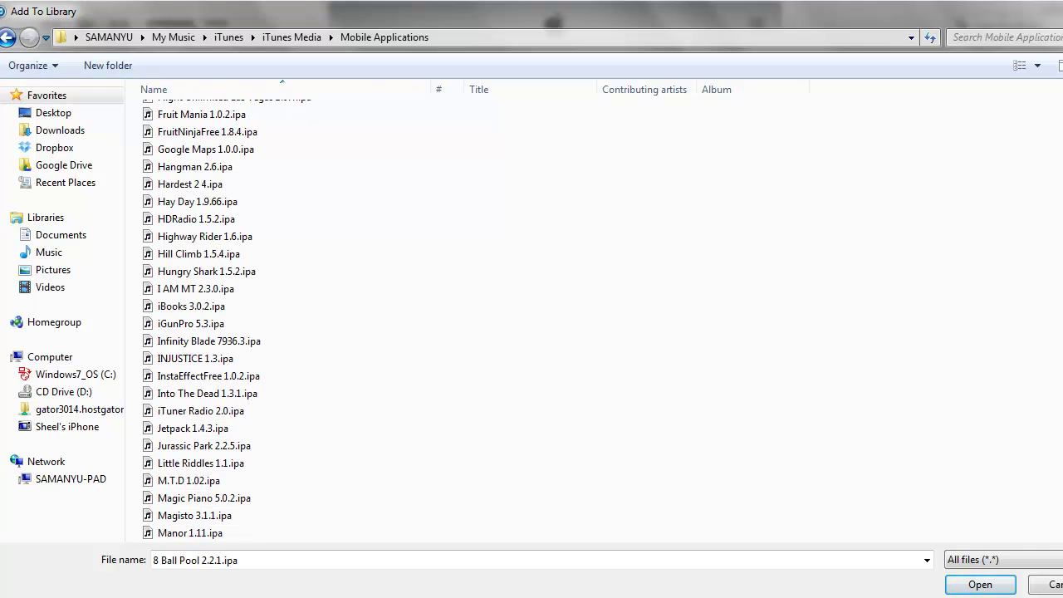
pyautogui.scroll(-3, 275, 320)
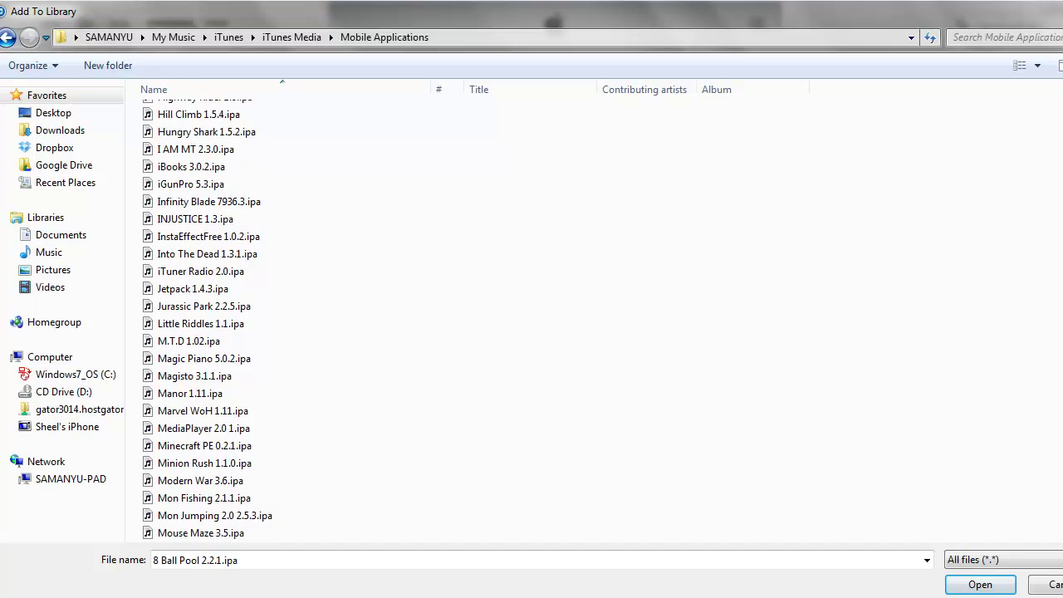
pyautogui.scroll(-1, 276, 319)
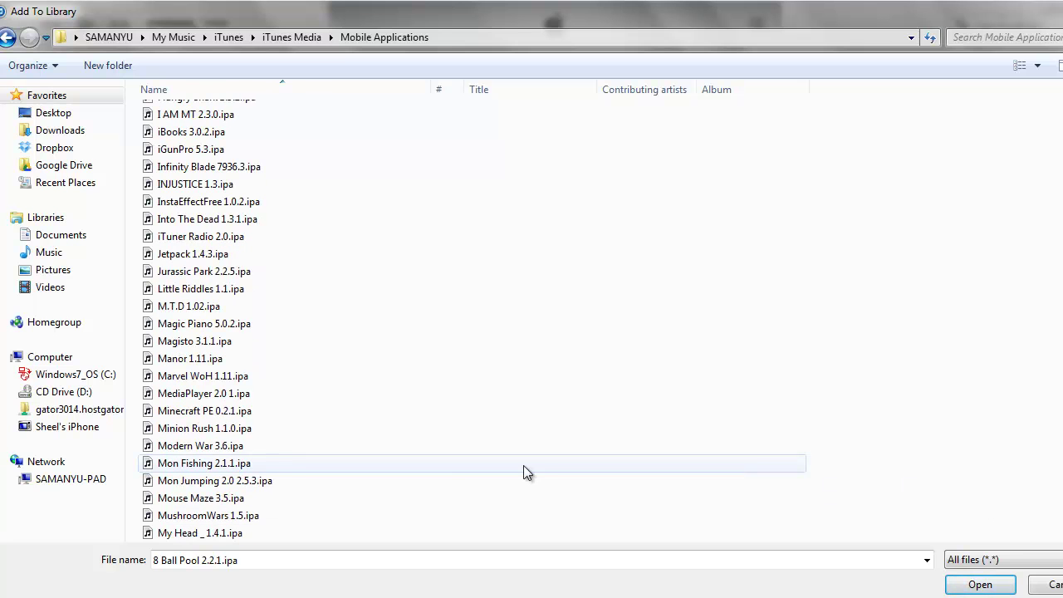
pyautogui.keyDown('ctrl'); pyautogui.click(214, 449); pyautogui.keyUp('ctrl')
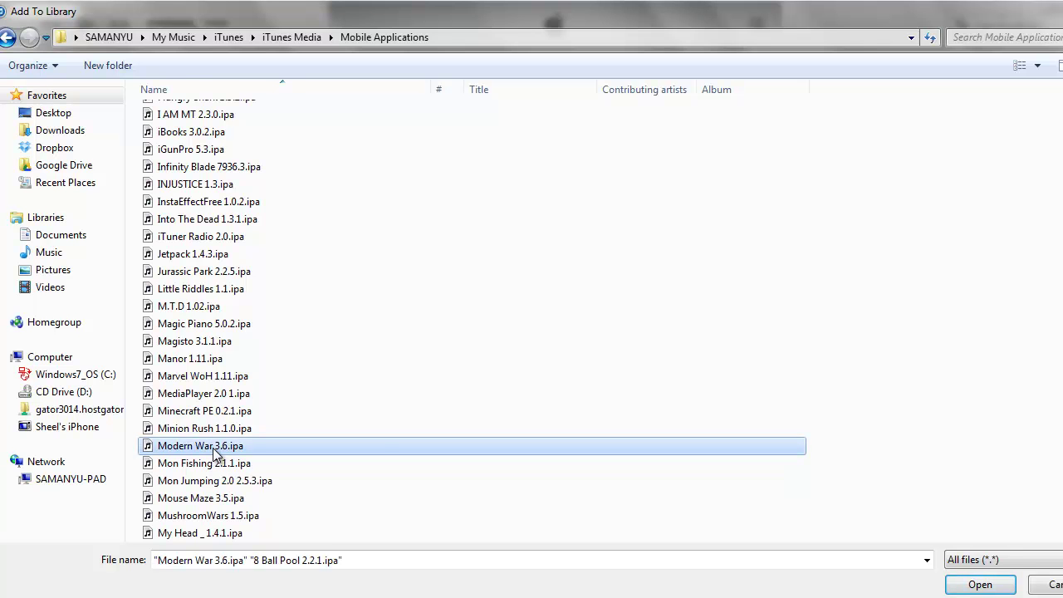
pyautogui.click(980, 585)
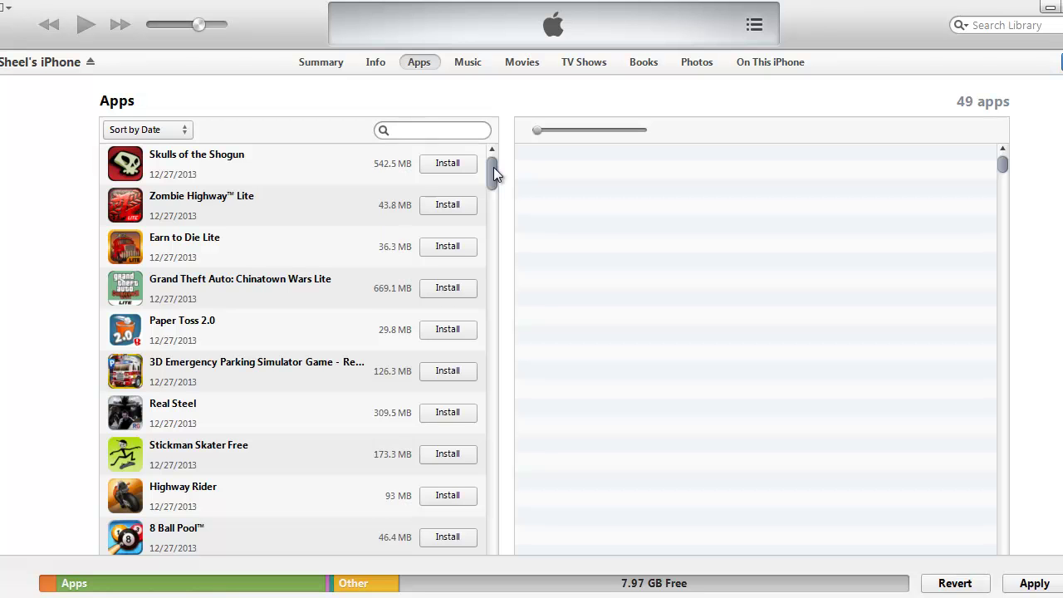
pyautogui.moveTo(493, 167); pyautogui.dragTo(493, 224)
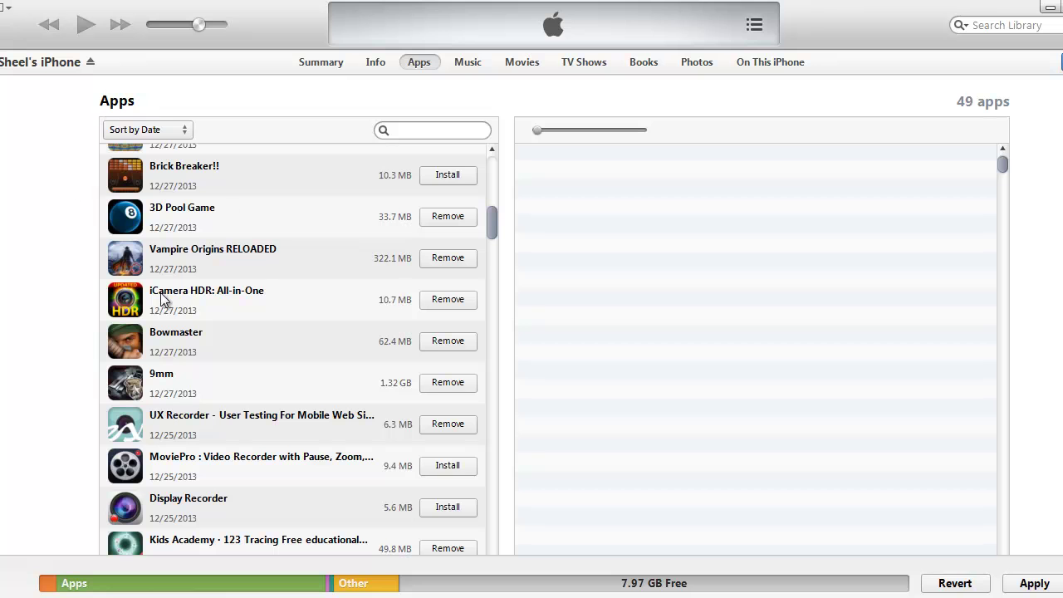
pyautogui.moveTo(491, 215); pyautogui.dragTo(490, 165)
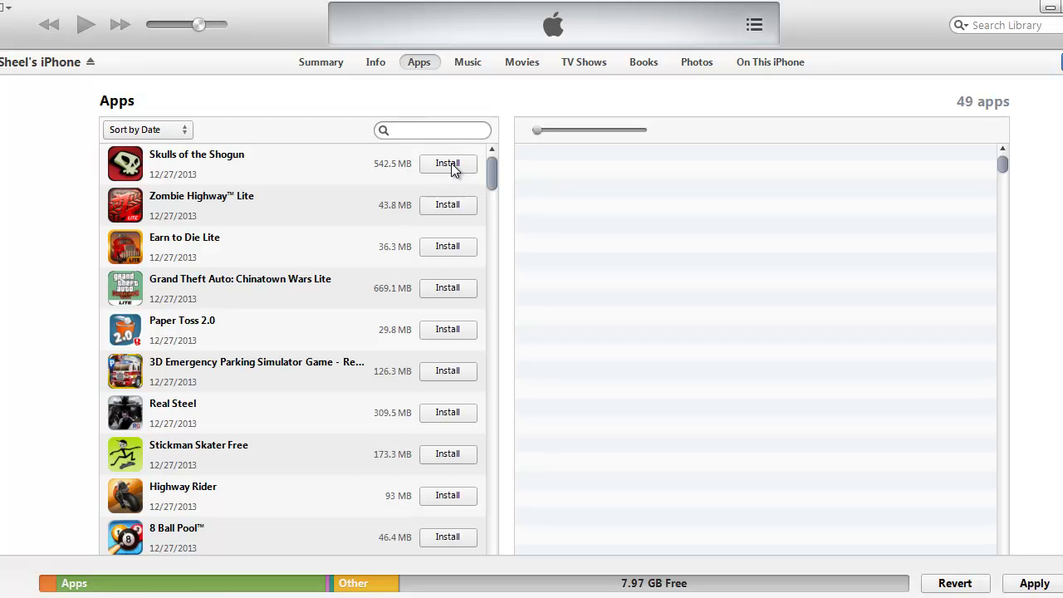
# Mark Skulls of the Shogun, Zombie Highway Lite, Earn to Die Lite and GTA: Chinatown Wars Lite to install
pyautogui.click(451, 162)
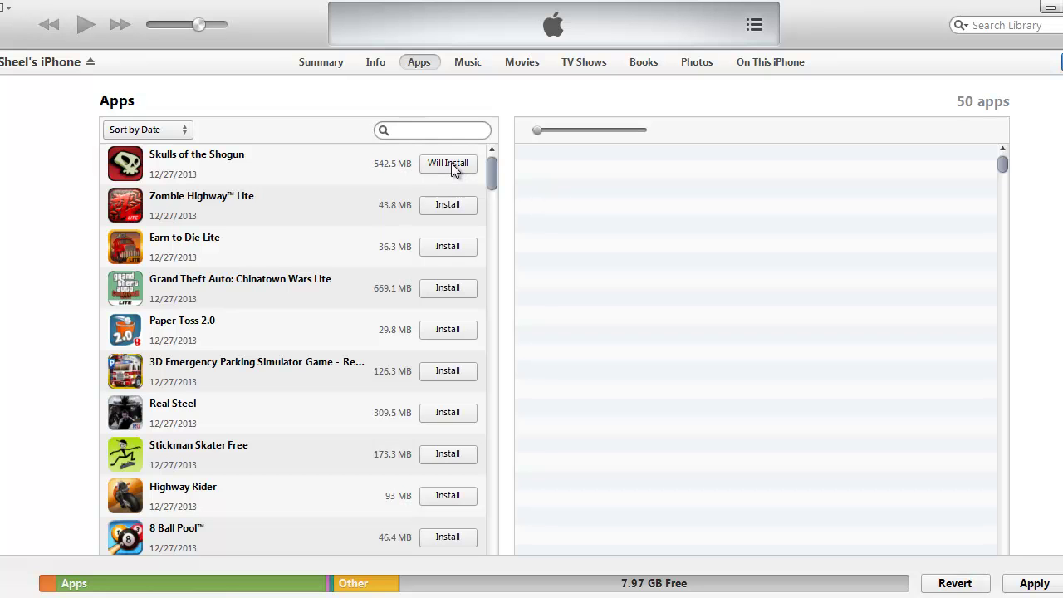
pyautogui.click(448, 205)
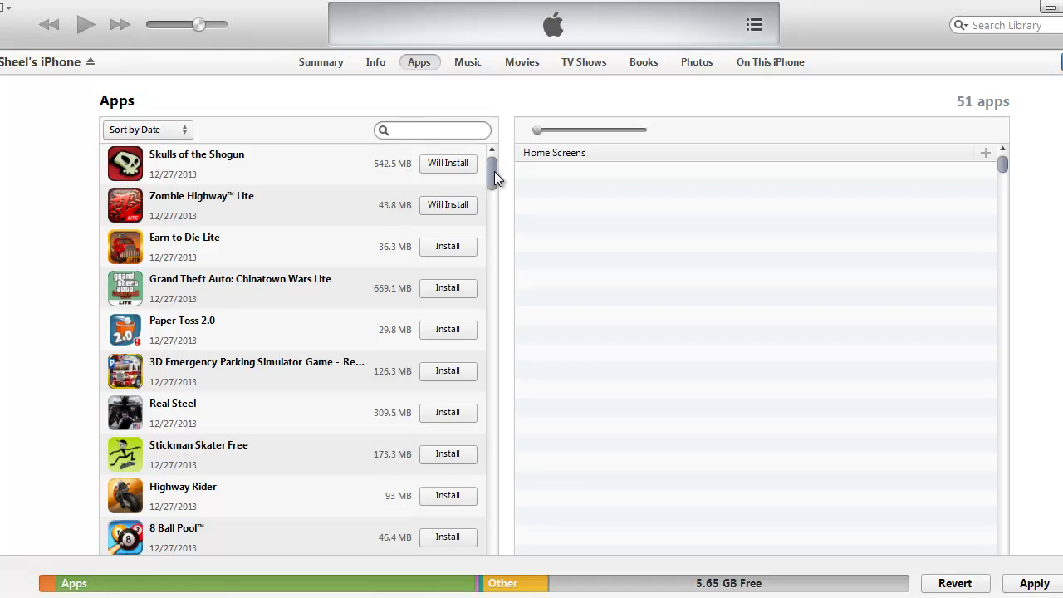
pyautogui.moveTo(494, 171); pyautogui.dragTo(494, 176)
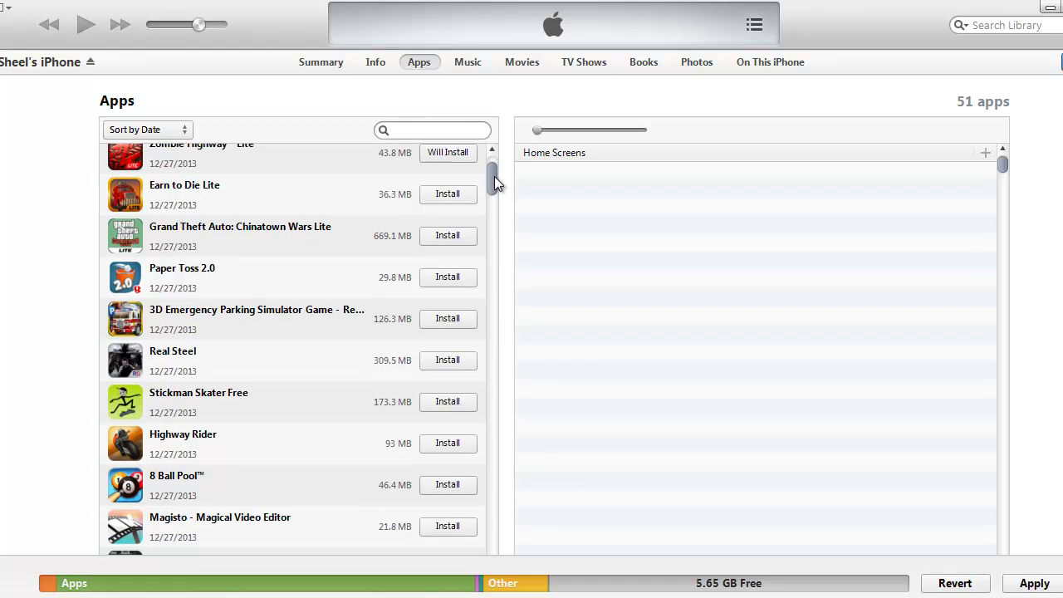
pyautogui.click(461, 194)
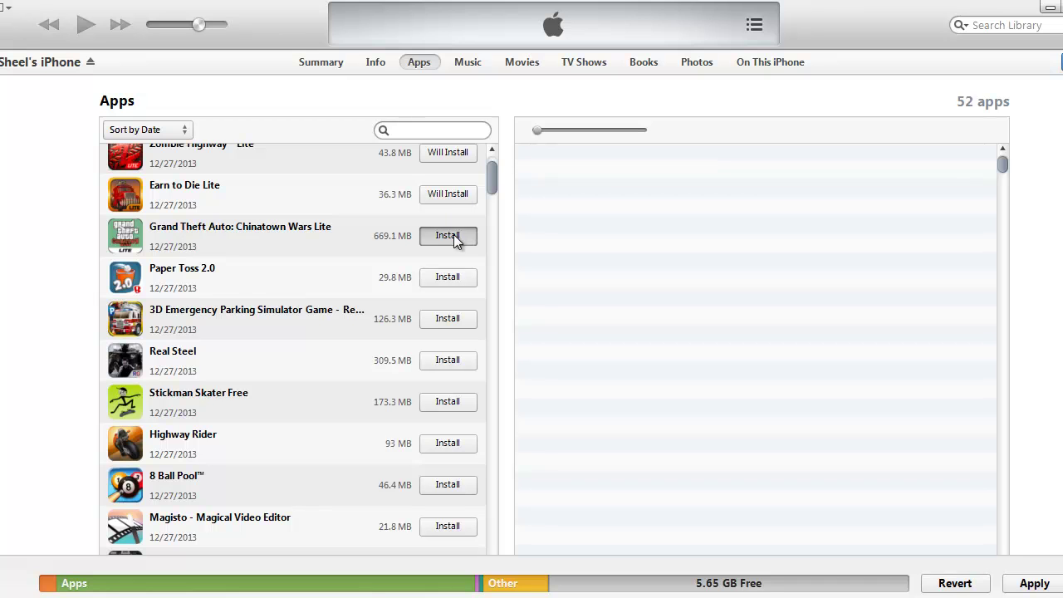
pyautogui.click(453, 235)
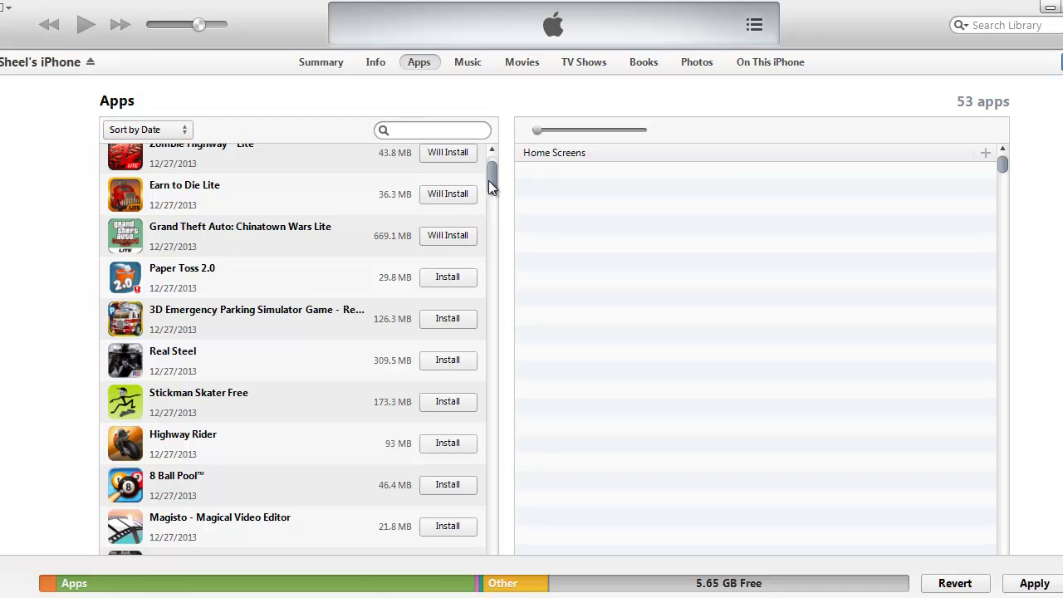
# Mark Paper Toss 2.0 through Magisto and Camera SX Pro as Will Install
pyautogui.moveTo(488, 180); pyautogui.dragTo(488, 186)
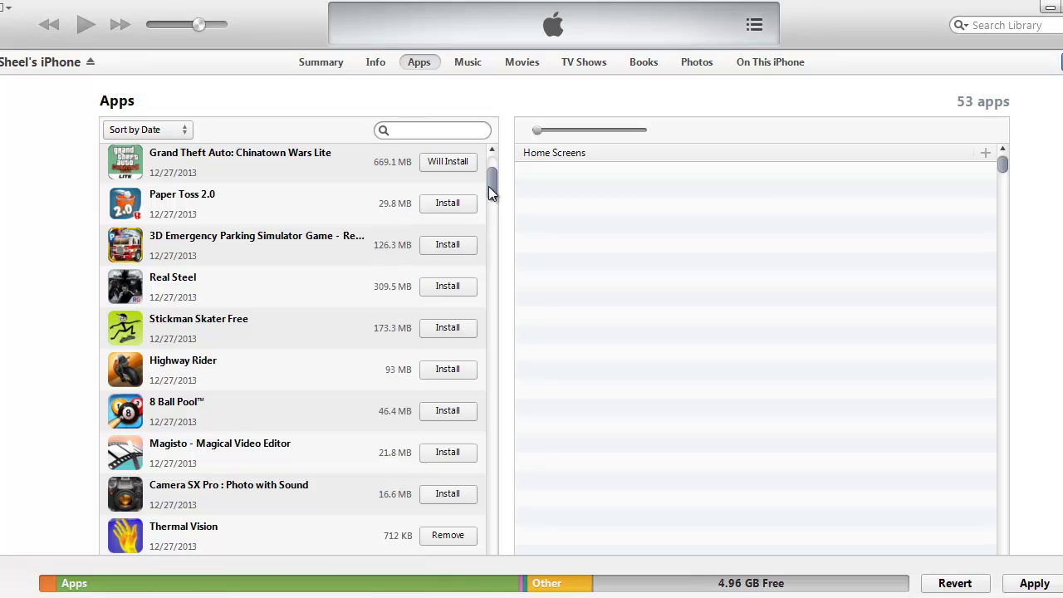
pyautogui.click(441, 206)
pyautogui.click(449, 248)
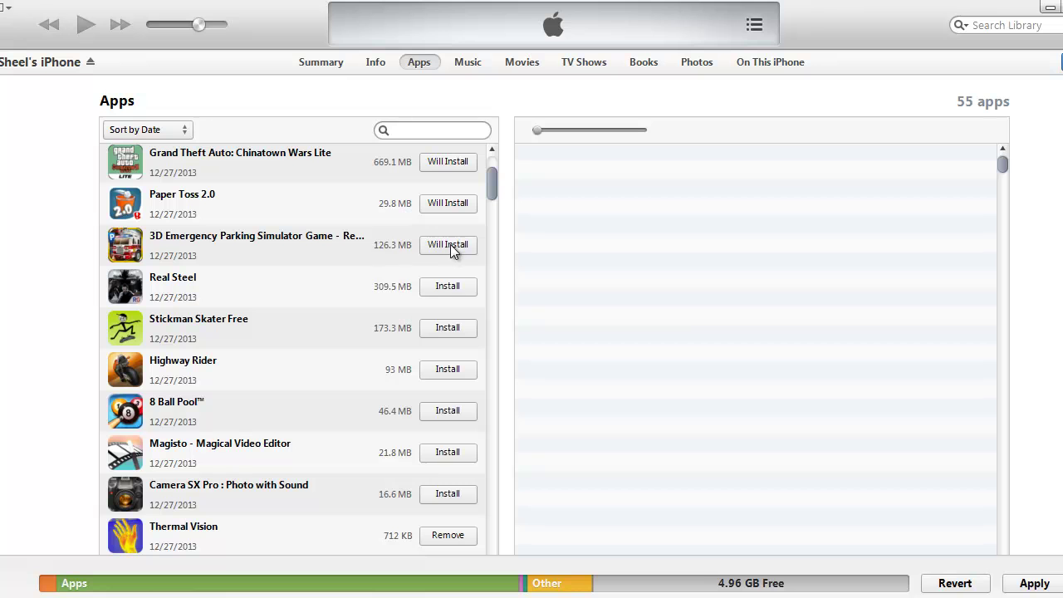
pyautogui.click(449, 286)
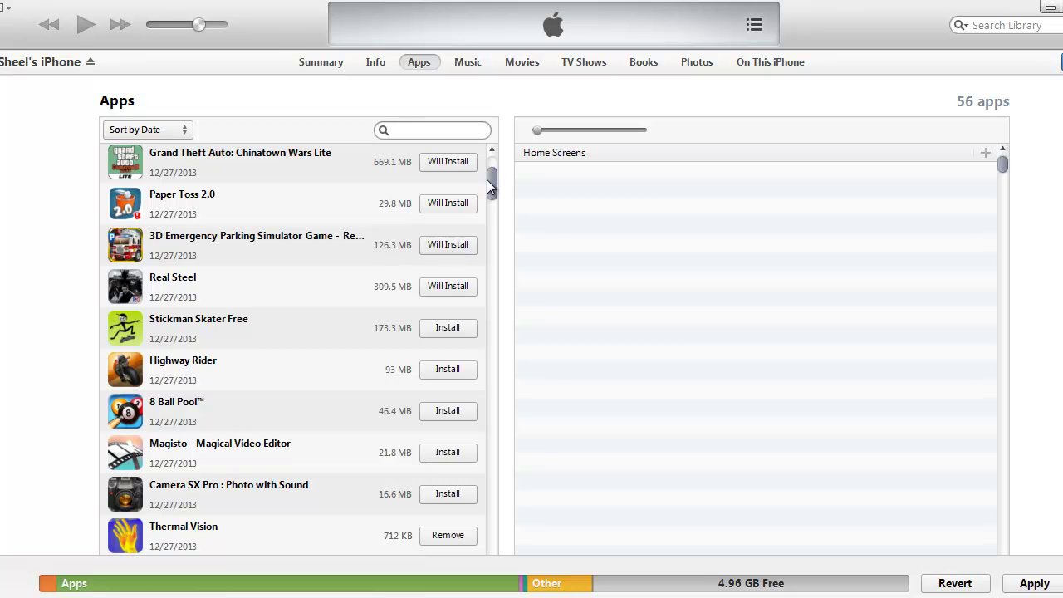
pyautogui.moveTo(490, 191); pyautogui.dragTo(491, 201)
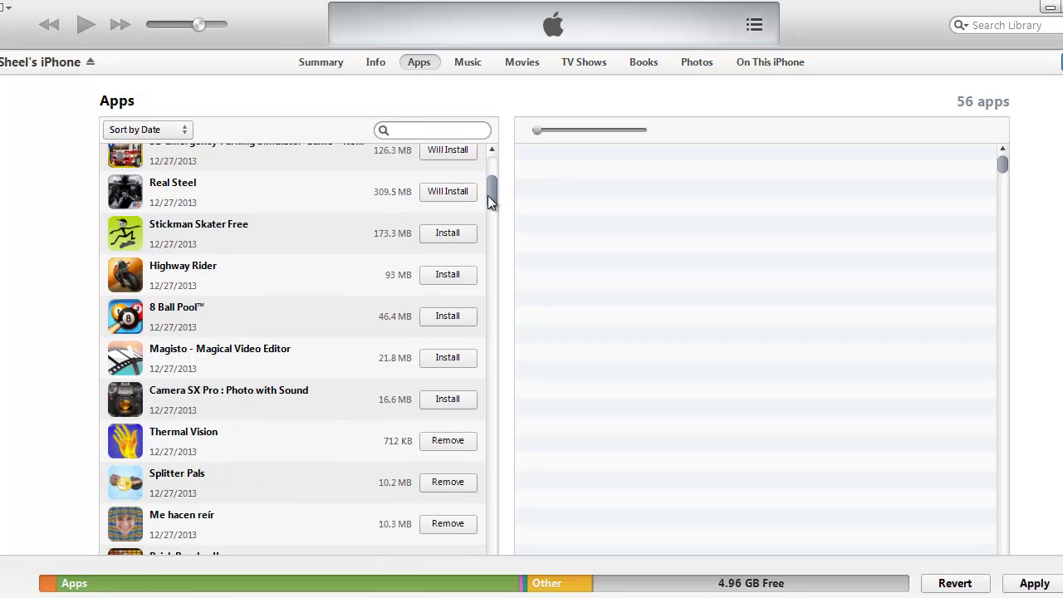
pyautogui.click(459, 233)
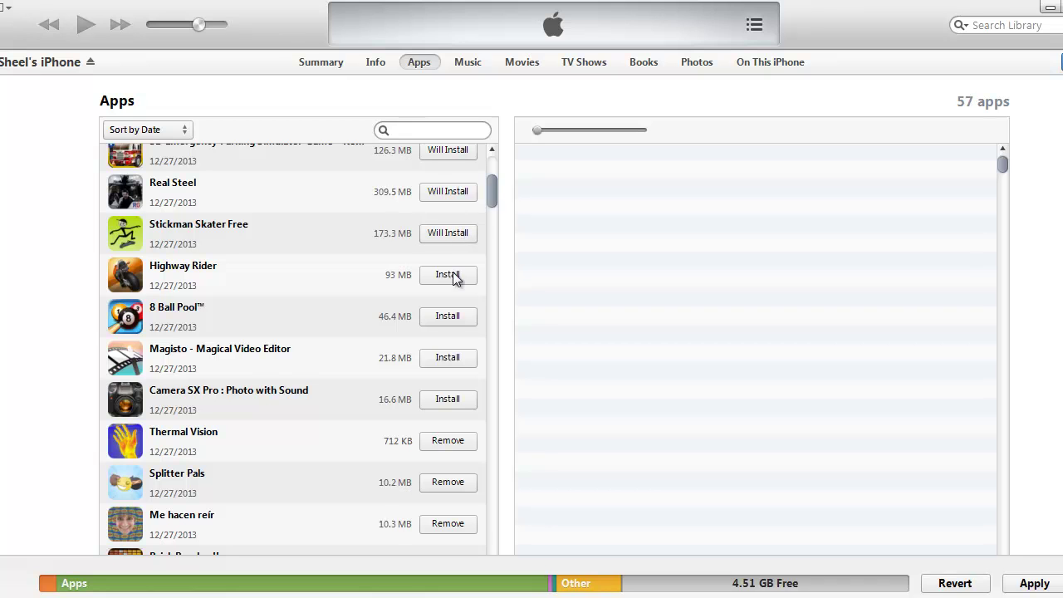
pyautogui.click(455, 276)
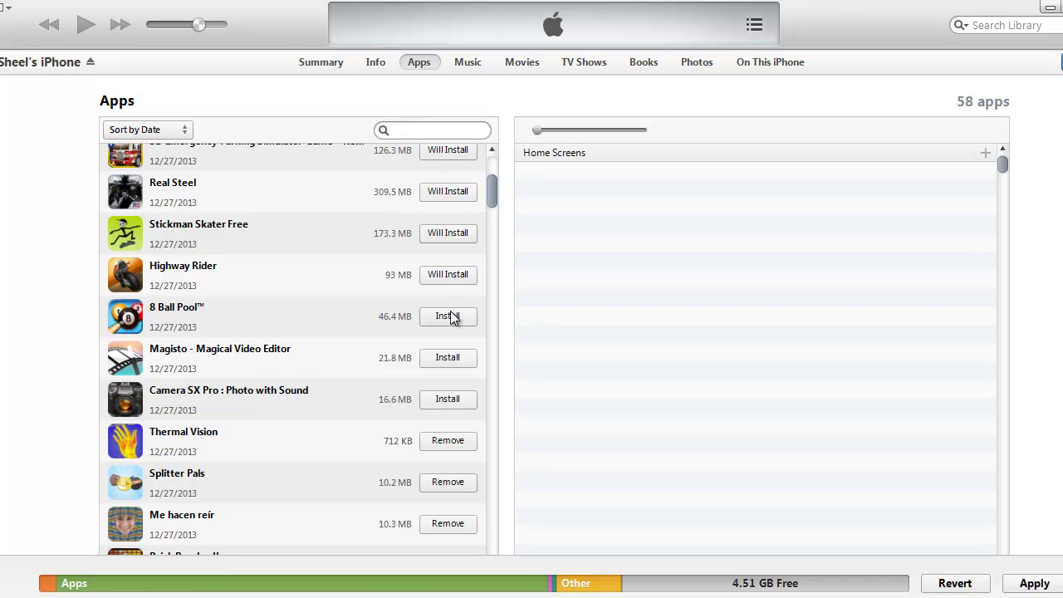
pyautogui.click(451, 317)
pyautogui.click(449, 359)
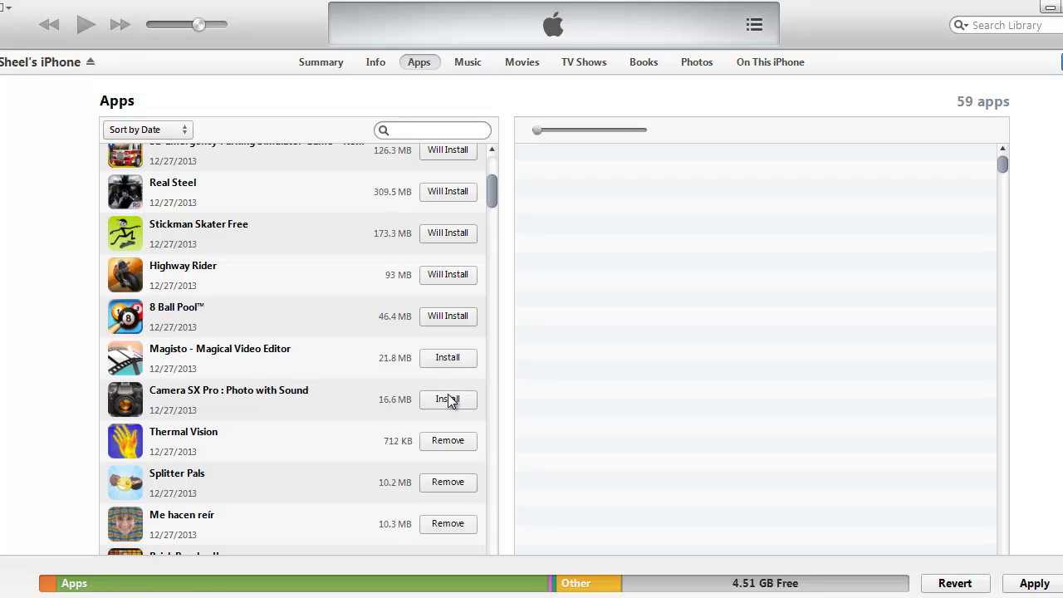
pyautogui.click(449, 402)
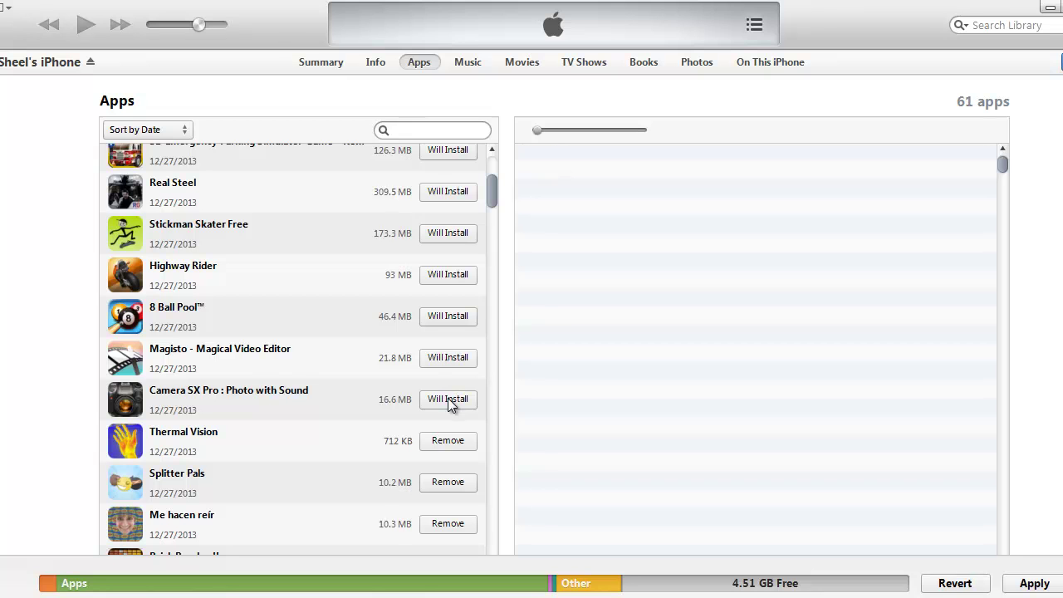
# Mark Thermal Vision, Splitter Pals and Me hacen reír for removal
pyautogui.click(449, 444)
pyautogui.click(455, 489)
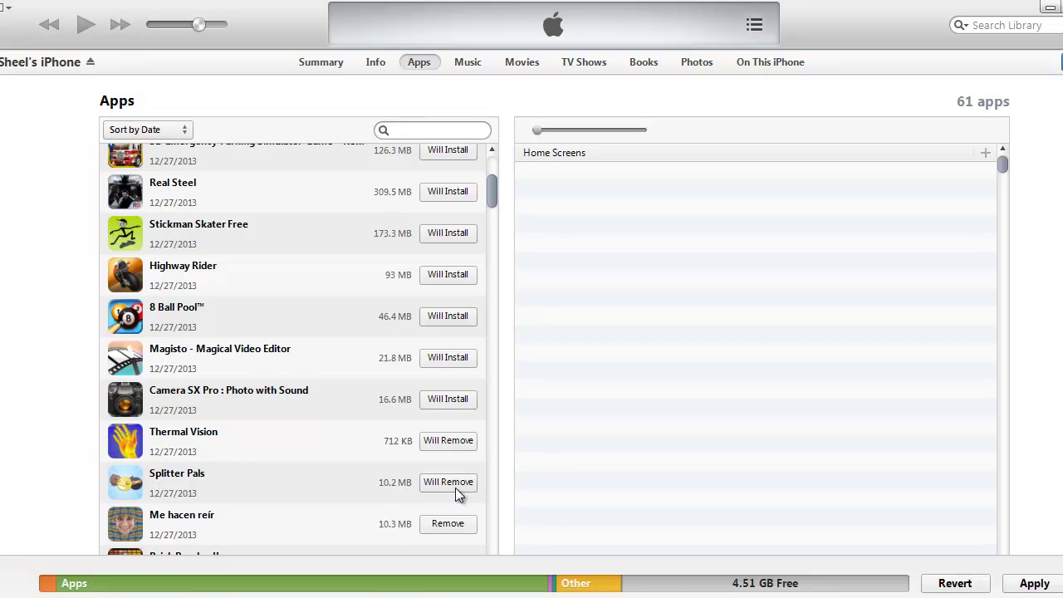
pyautogui.click(458, 523)
pyautogui.moveTo(489, 189); pyautogui.dragTo(489, 212)
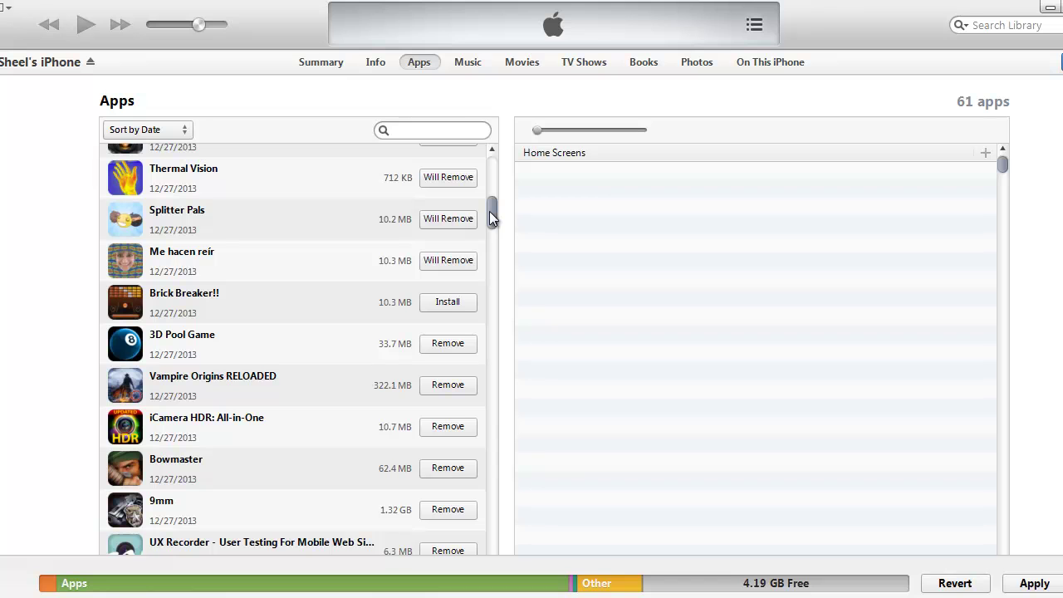
# Install Brick Breaker!! and remove Vampire Origins RELOADED, iCamera HDR, Bowmaster and 9mm
pyautogui.click(455, 302)
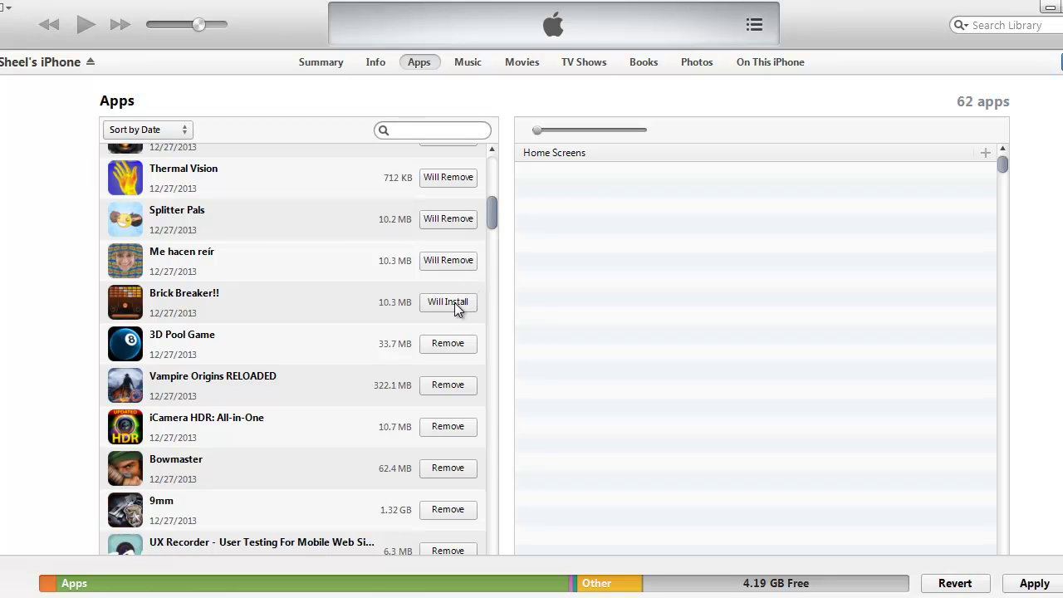
pyautogui.click(459, 386)
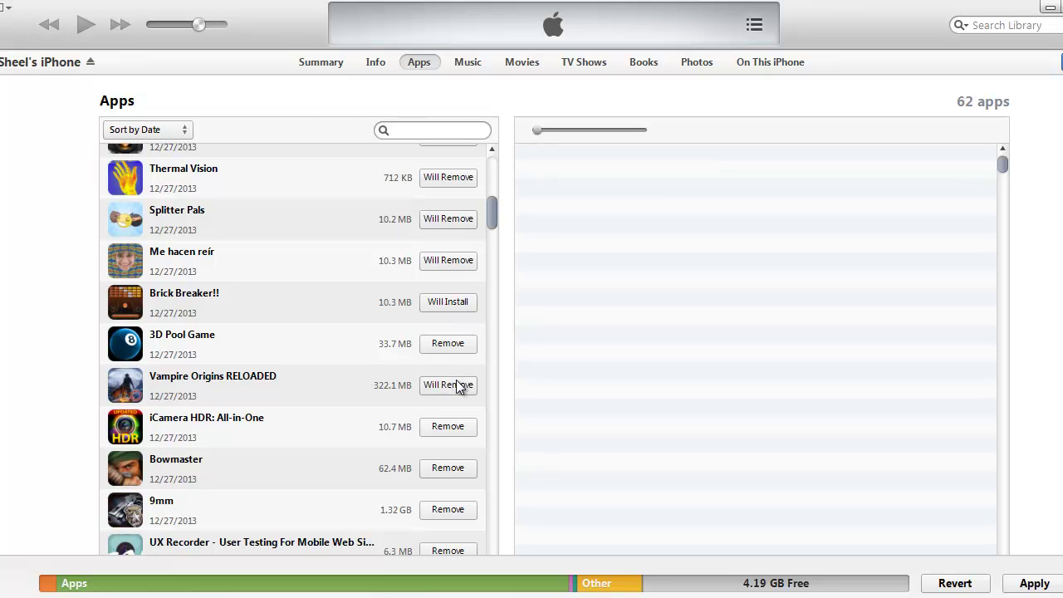
pyautogui.click(451, 428)
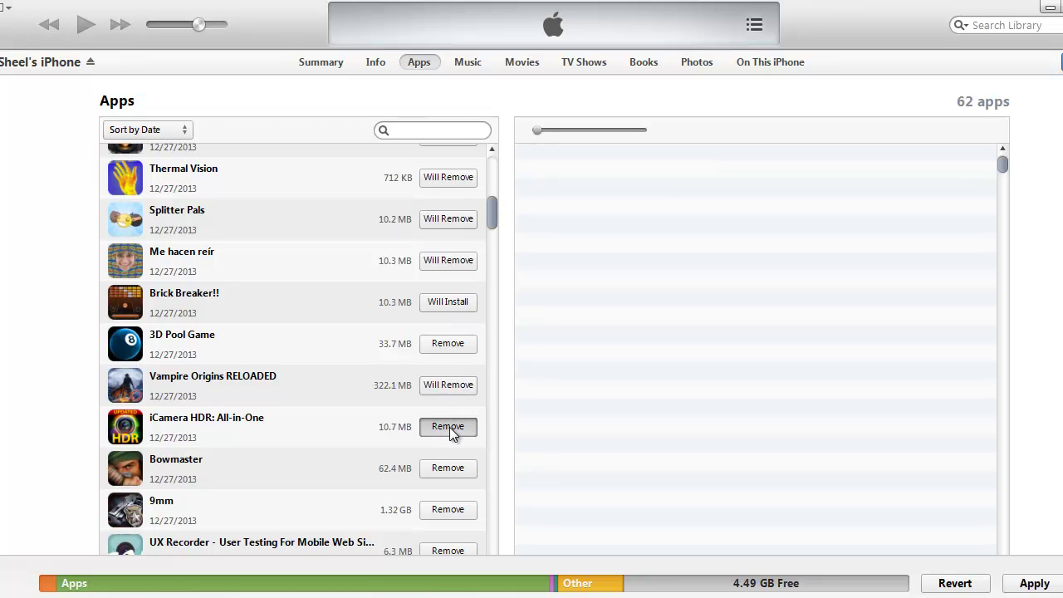
pyautogui.click(453, 470)
pyautogui.click(451, 508)
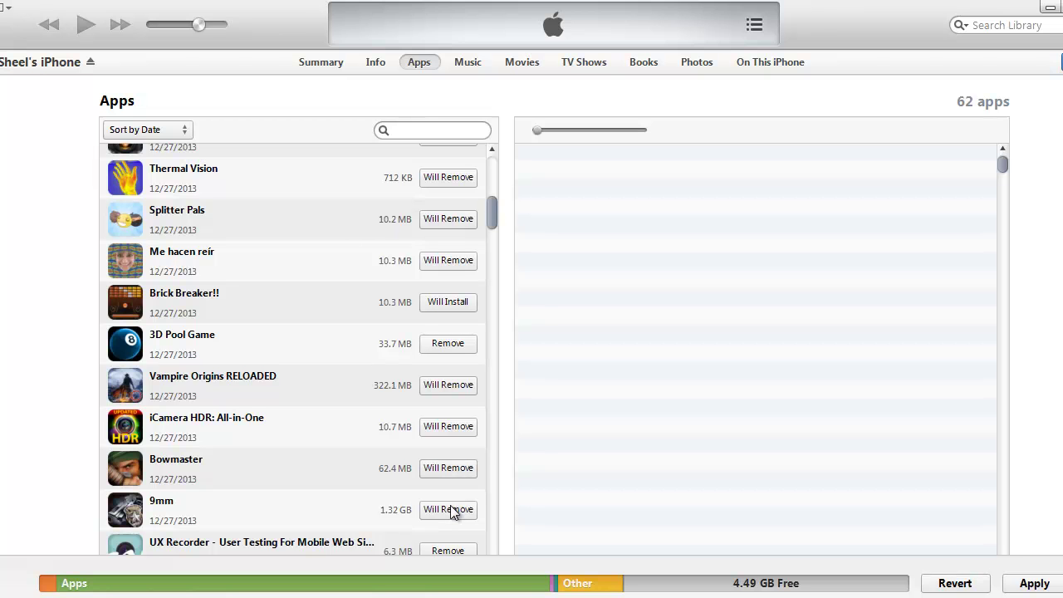
# Mark Tripod as Will Remove and scroll through the rest of the Apps list
pyautogui.moveTo(493, 206); pyautogui.dragTo(493, 235)
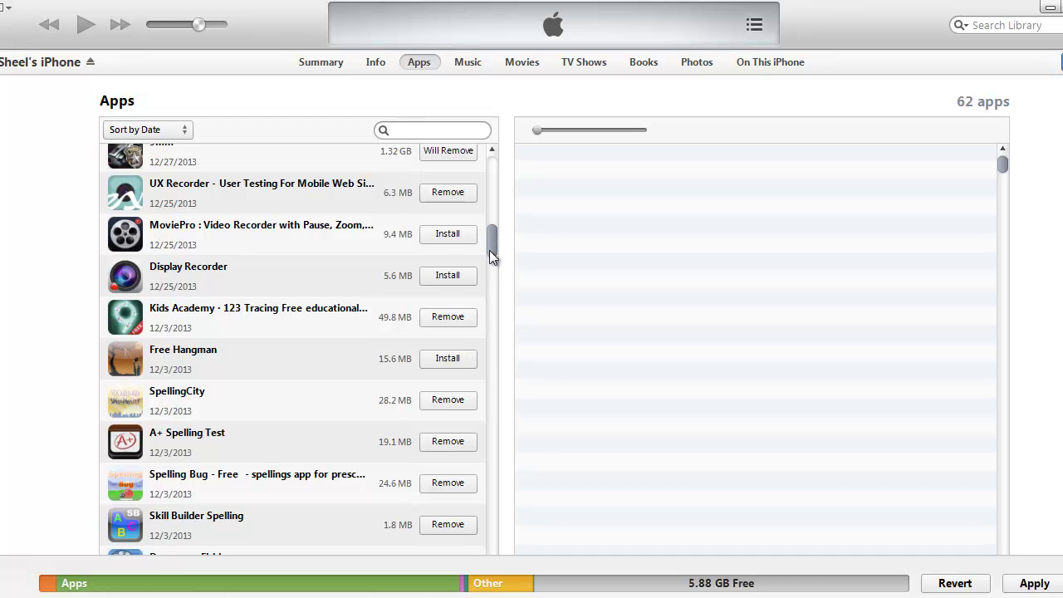
pyautogui.moveTo(491, 236); pyautogui.dragTo(492, 296)
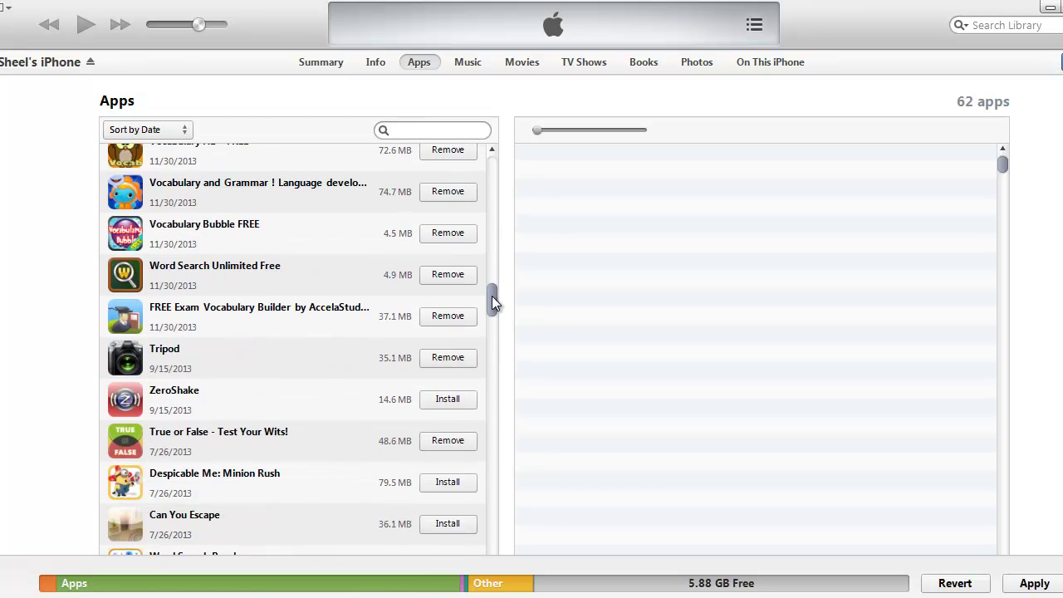
pyautogui.moveTo(492, 296); pyautogui.dragTo(491, 302)
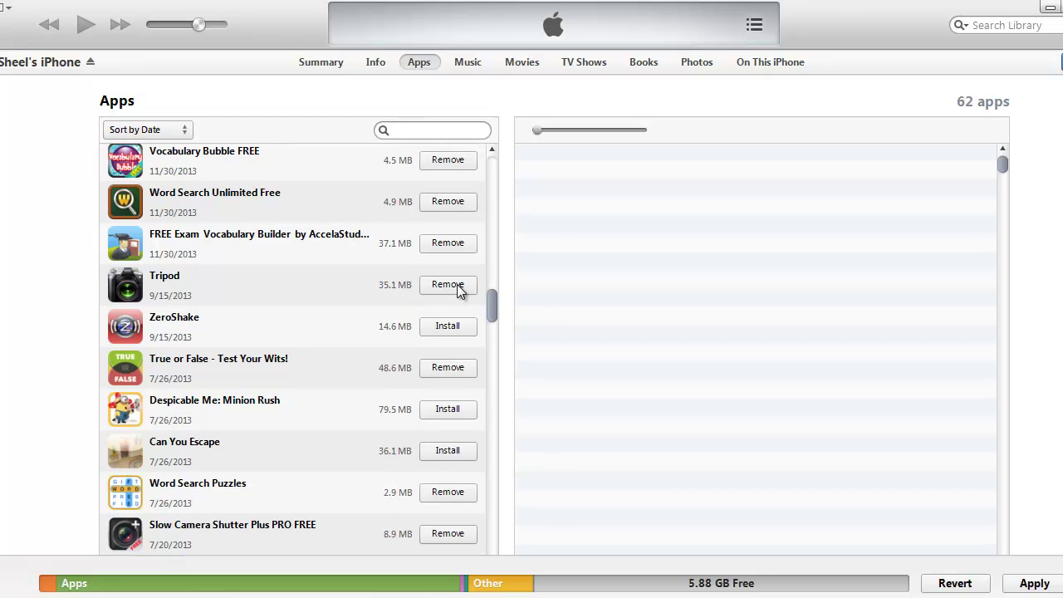
pyautogui.click(456, 284)
pyautogui.moveTo(493, 309); pyautogui.dragTo(490, 342)
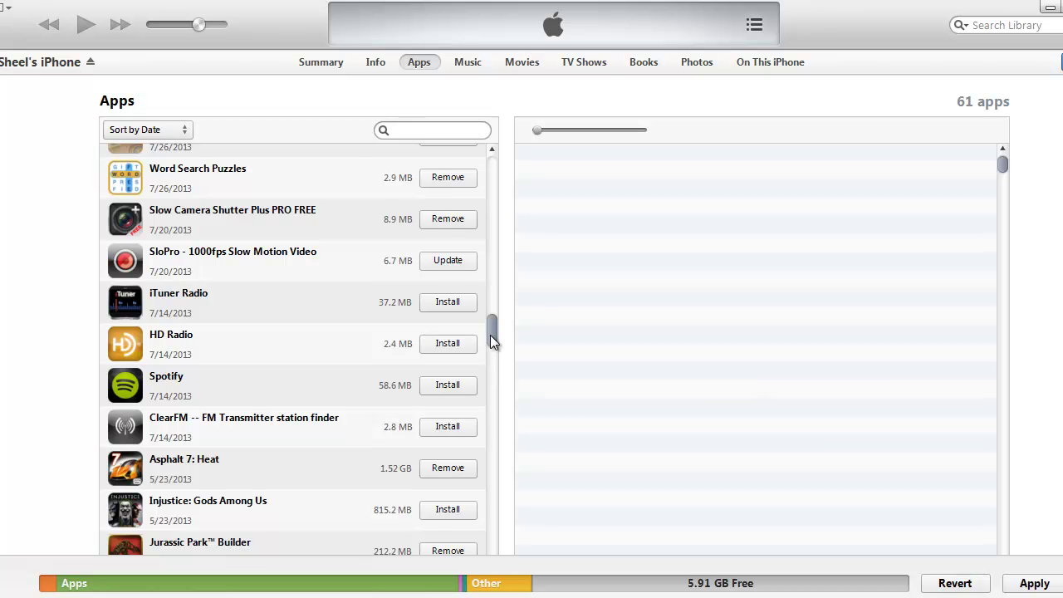
pyautogui.moveTo(490, 335); pyautogui.dragTo(502, 160)
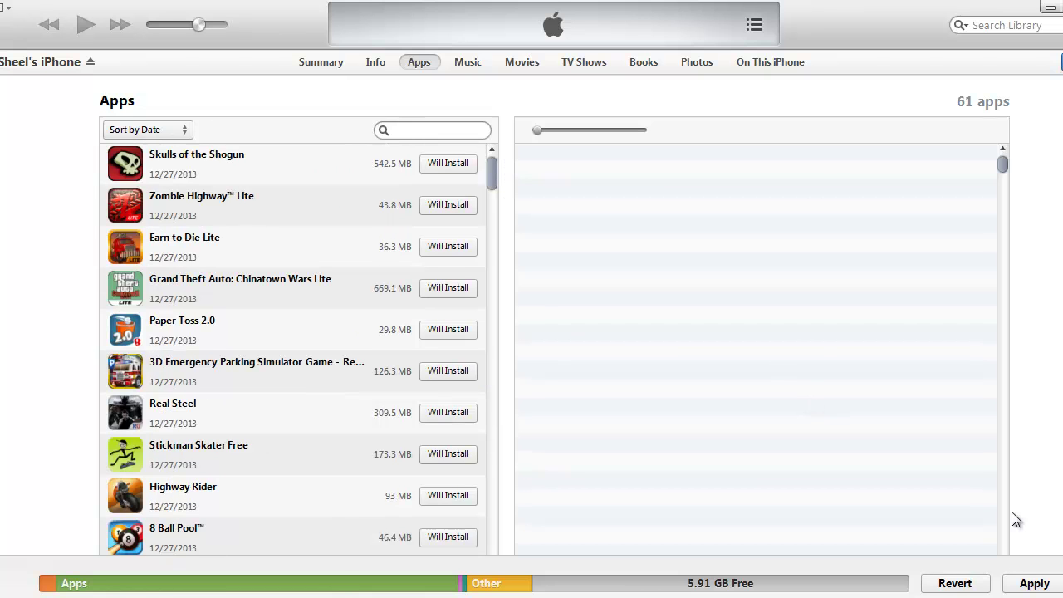
# Apply the pending app installs and removals to start syncing the iPhone
pyautogui.click(1035, 585)
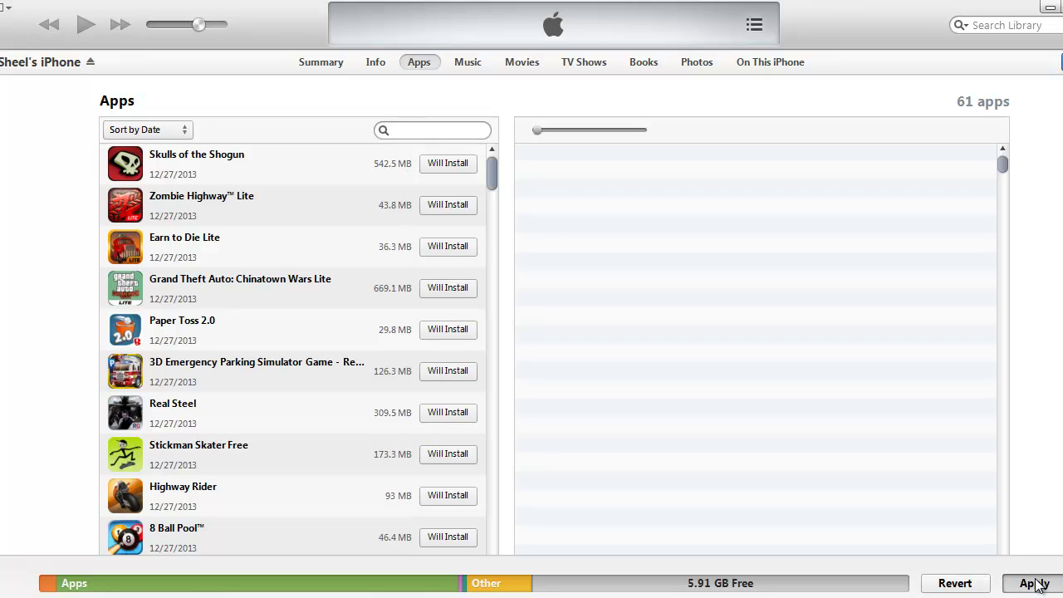